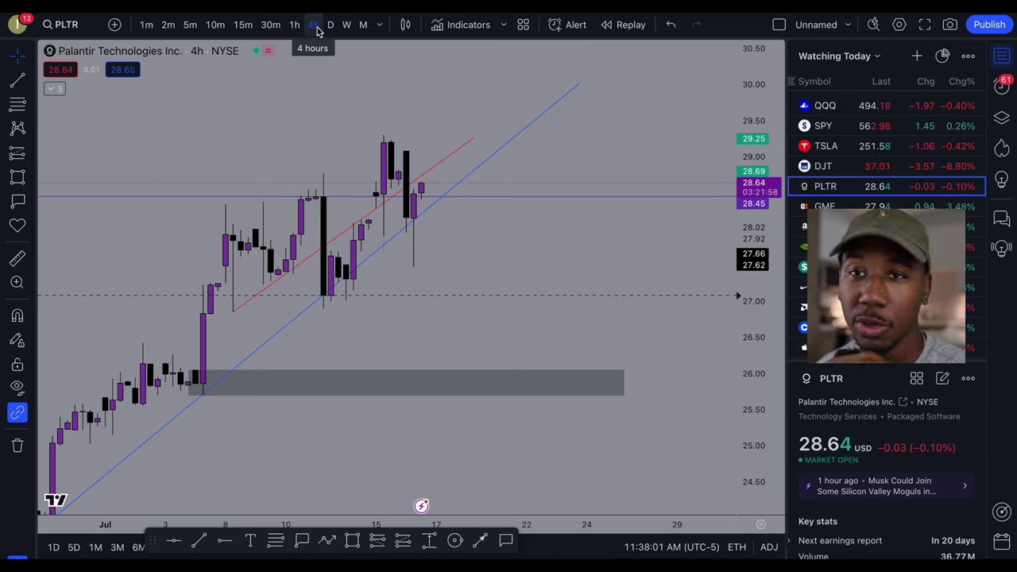
# Step: Zoom in on the 4h PLTR chart around the trendlines and the 26 zone
pyautogui.scroll(2, 368, 239)
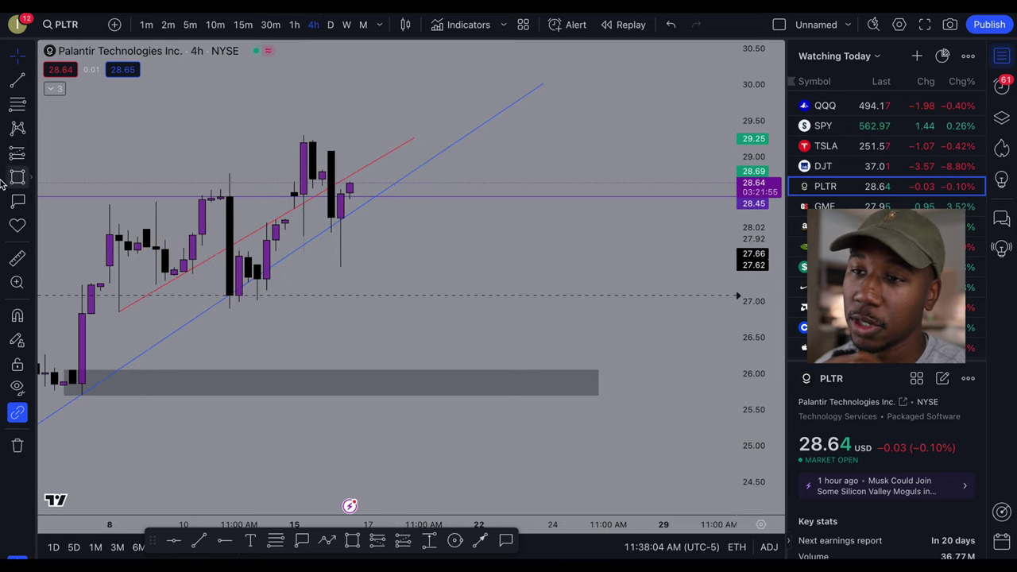
# Step: Draw a grey rectangle over the latest PLTR candles, select it, then switch to 1-hour candles
pyautogui.click(17, 180)
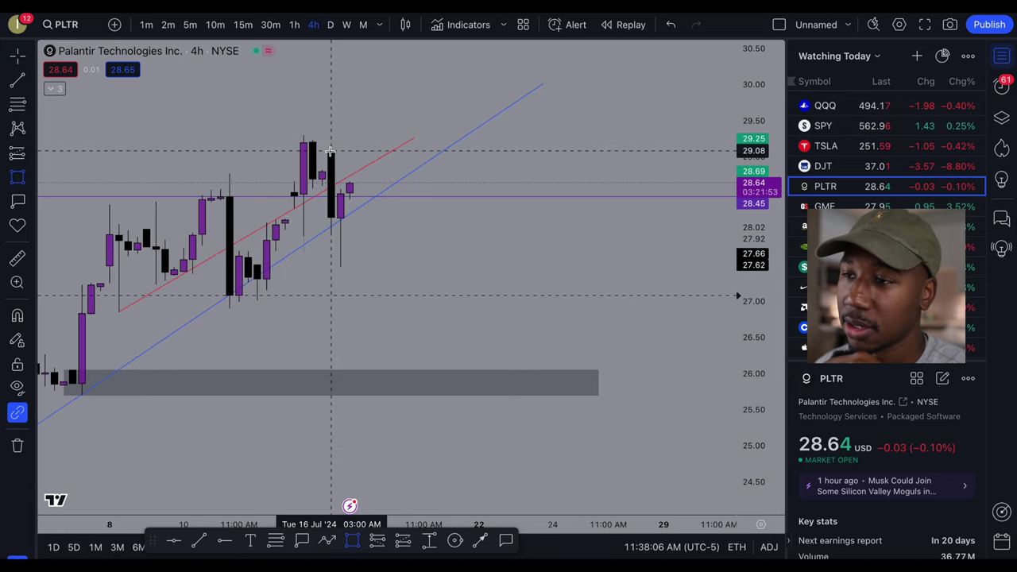
pyautogui.moveTo(330, 150); pyautogui.dragTo(357, 269)
pyautogui.scroll(-2, 437, 227)
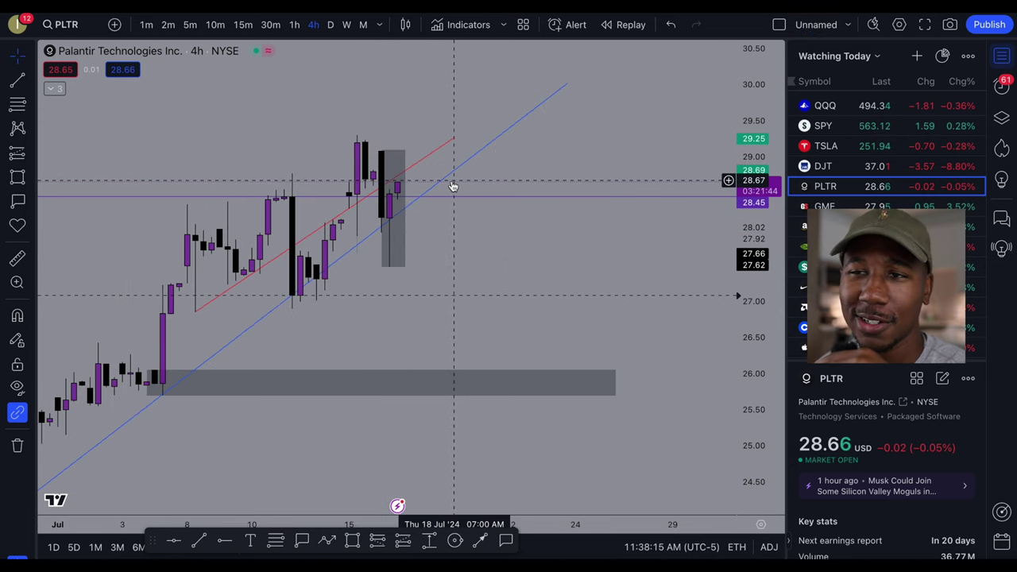
pyautogui.click(380, 151)
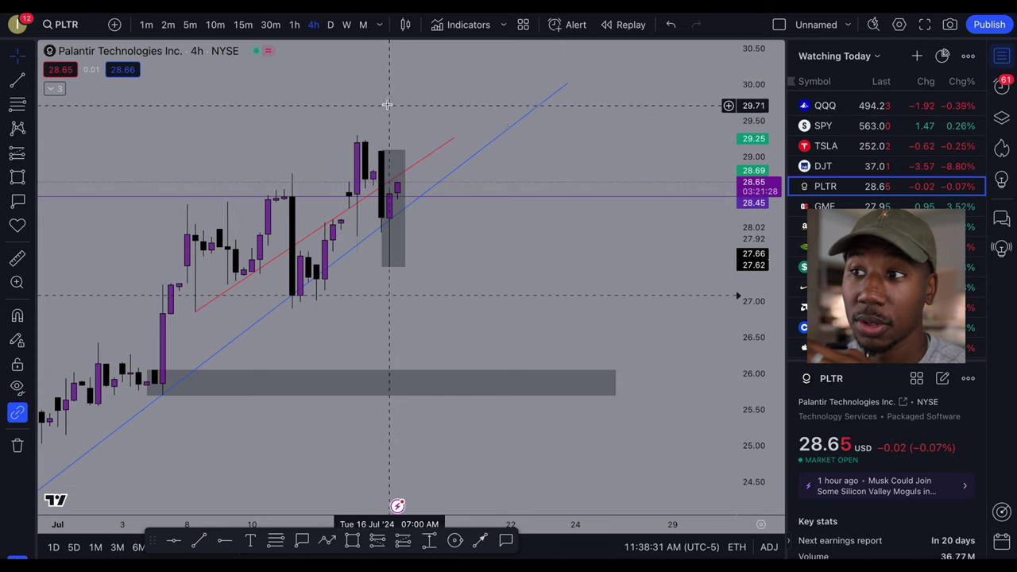
pyautogui.click(294, 26)
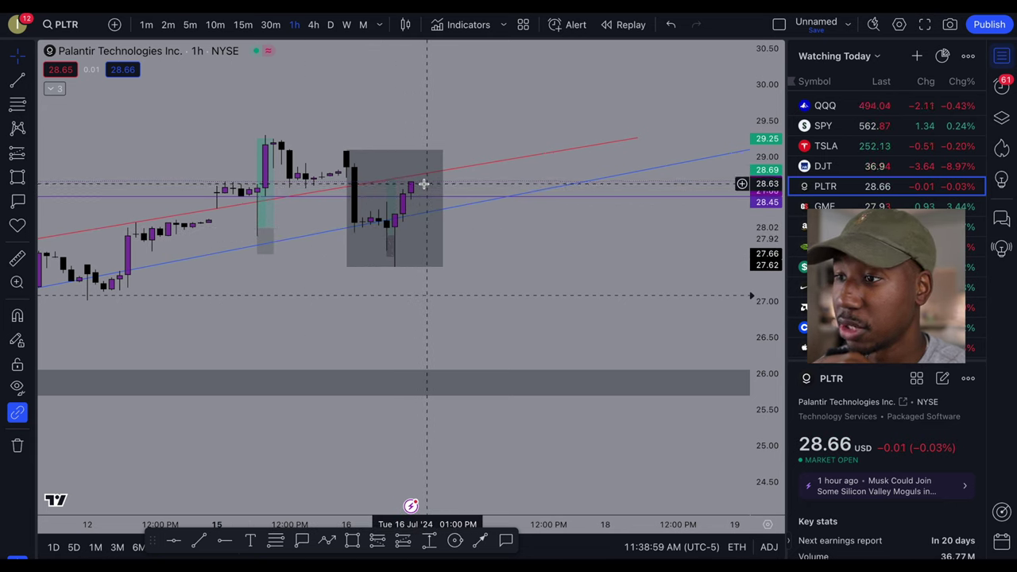
# Step: Cycle the chart through 30m, 15m and 5m candles, then return to 4h
pyautogui.click(271, 25)
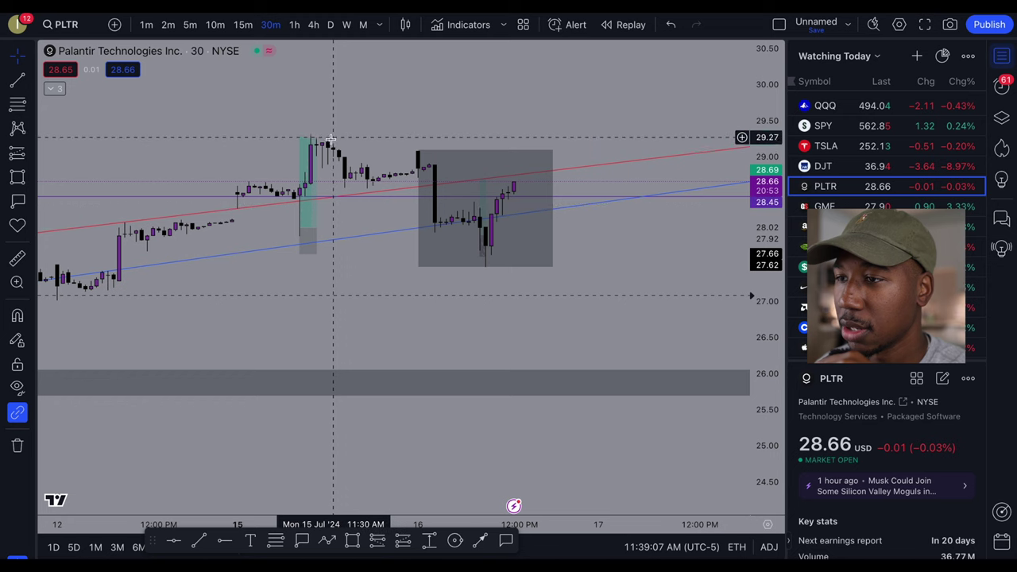
pyautogui.moveTo(316, 143)
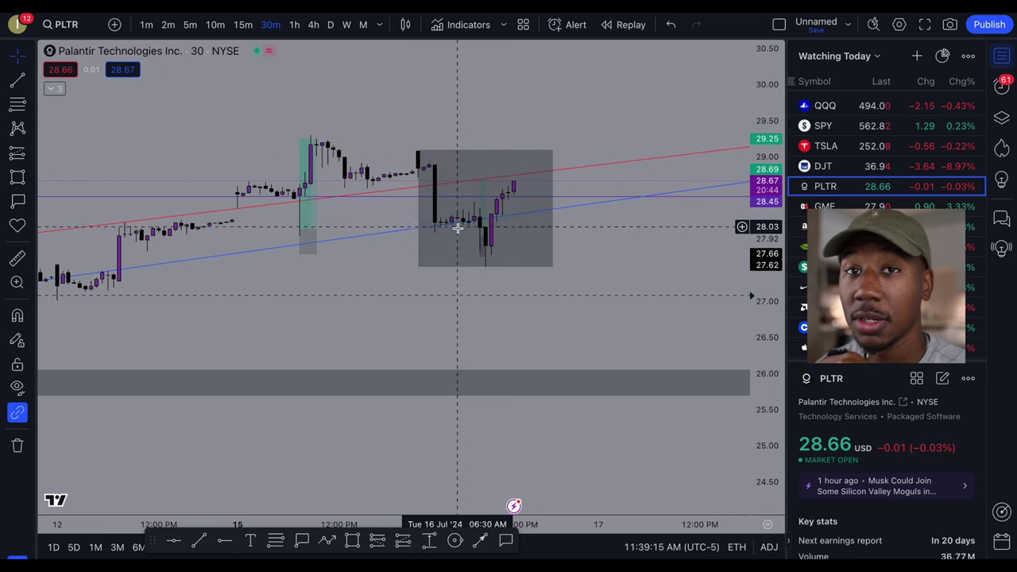
pyautogui.click(243, 24)
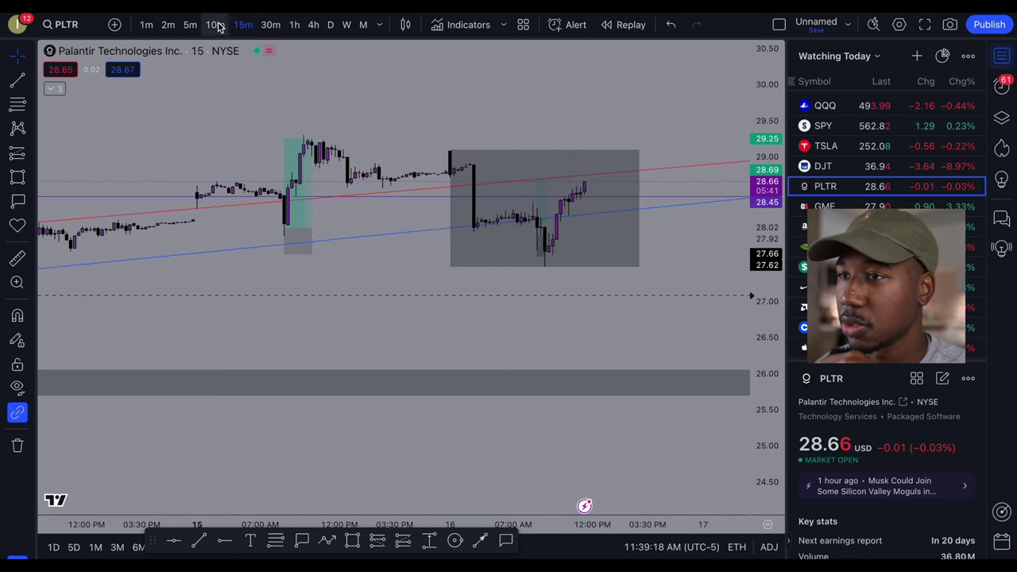
pyautogui.click(190, 25)
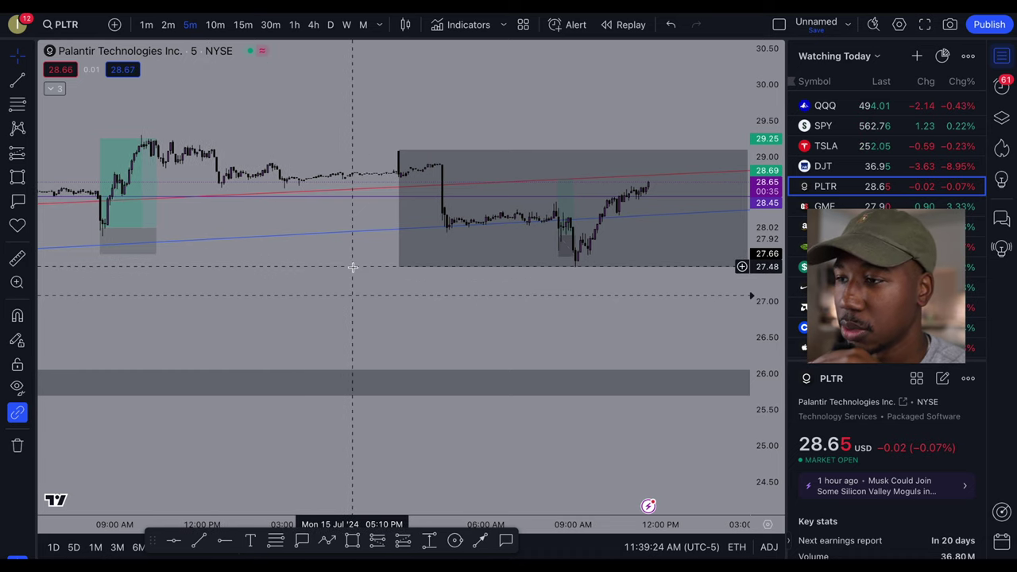
pyautogui.scroll(2, 345, 270)
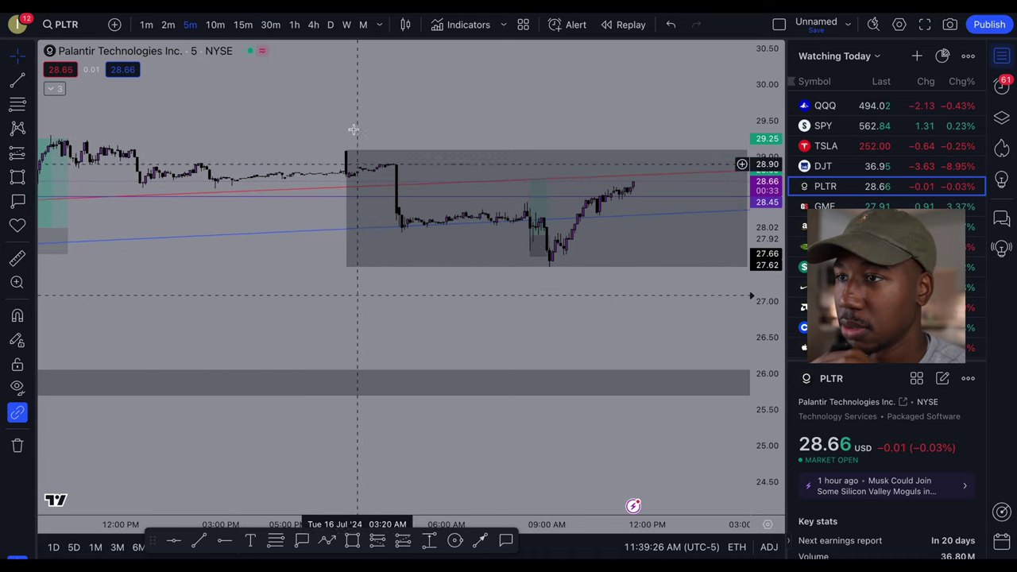
pyautogui.click(313, 25)
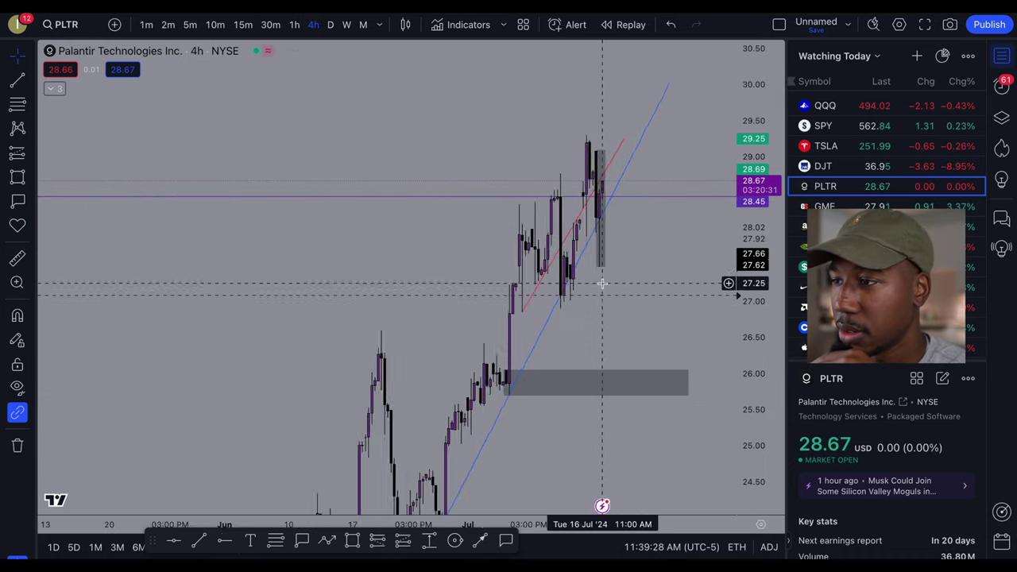
pyautogui.scroll(3, 406, 228)
pyautogui.scroll(2, 370, 207)
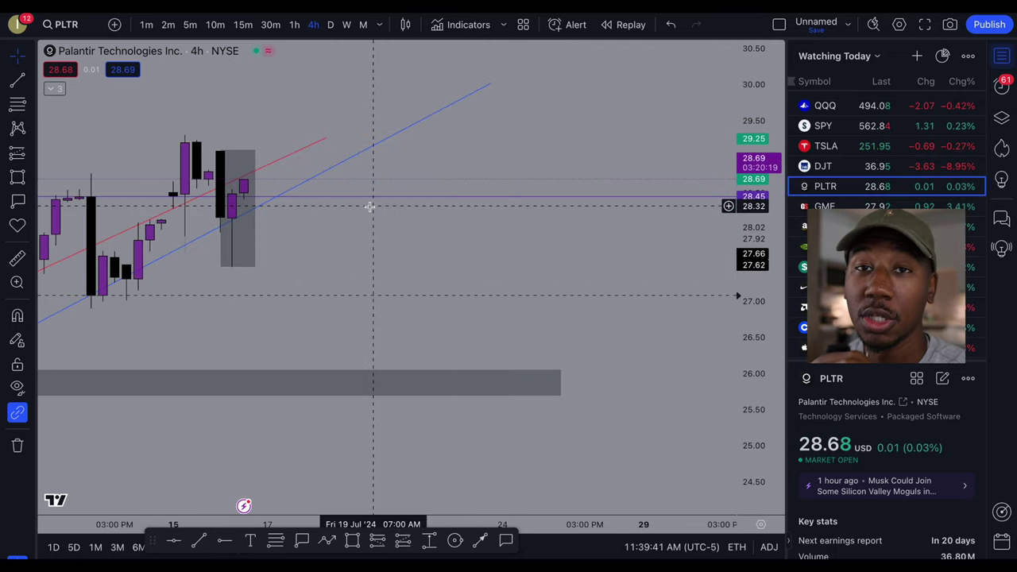
pyautogui.moveTo(311, 275); pyautogui.dragTo(542, 257)
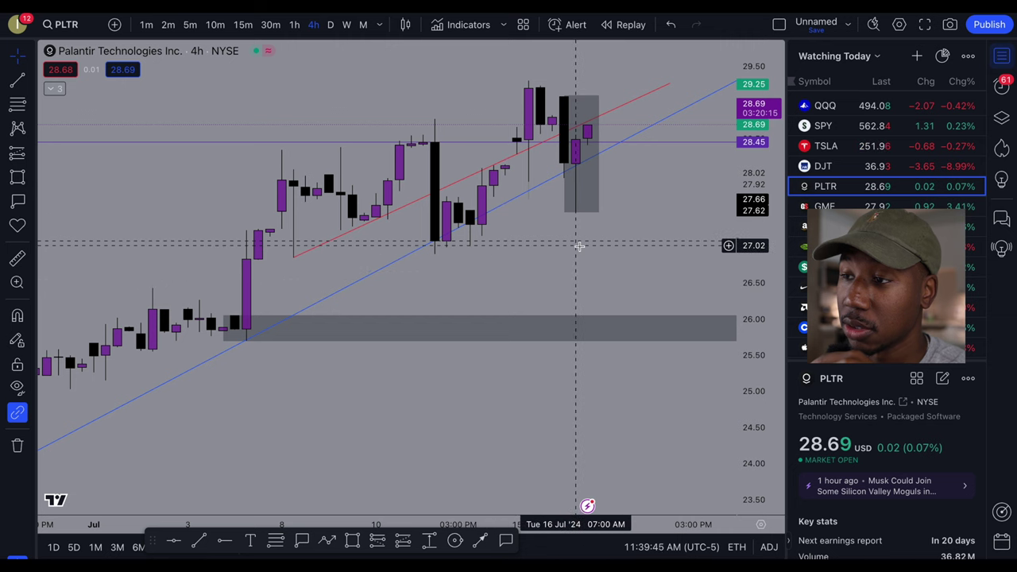
pyautogui.scroll(1, 566, 254)
pyautogui.scroll(-4, 566, 255)
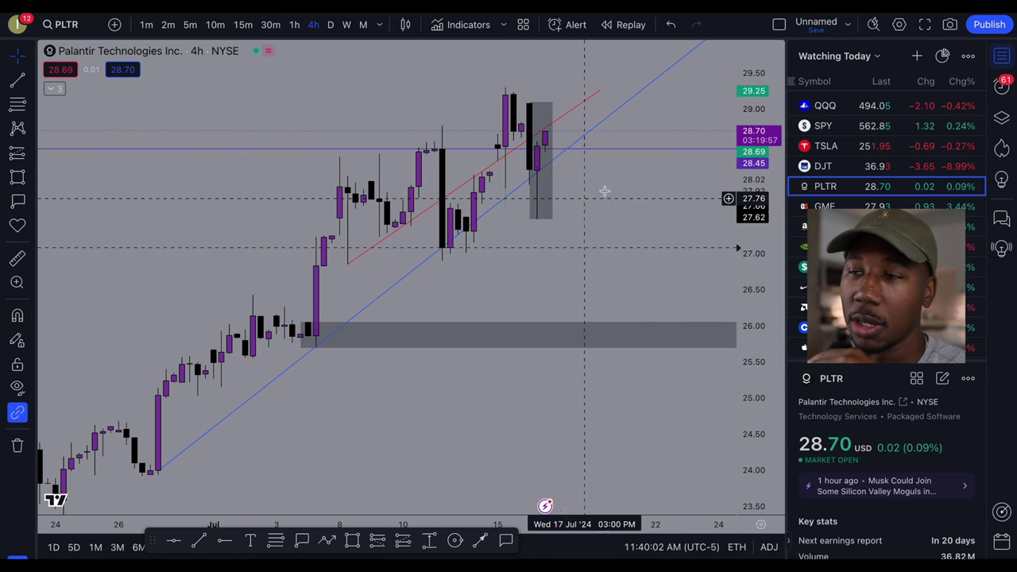
pyautogui.moveTo(638, 195); pyautogui.dragTo(564, 262)
# Step: Switch the chart to 1-hour, then 15-minute candles
pyautogui.click(295, 24)
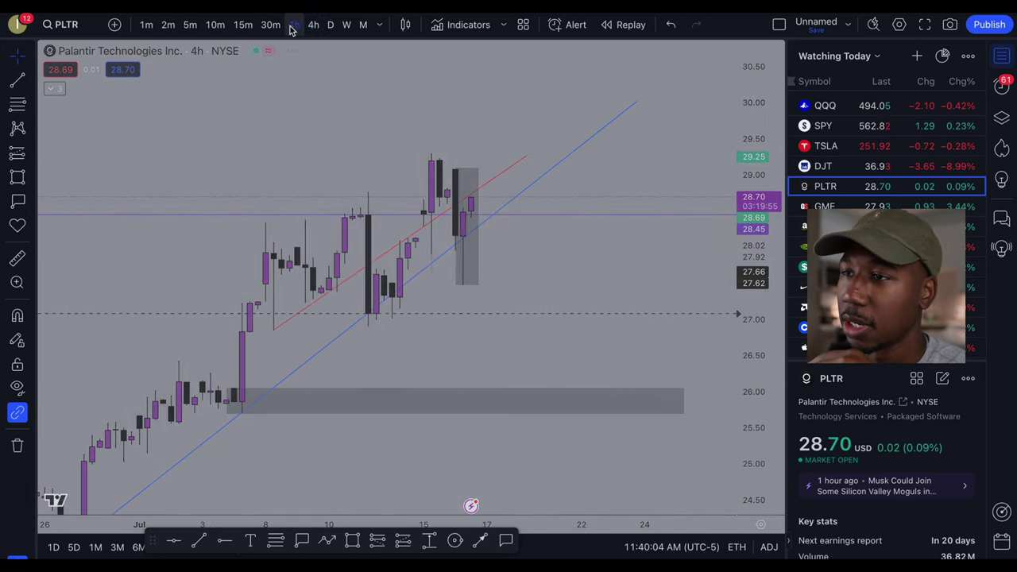
pyautogui.click(243, 25)
pyautogui.scroll(-3, 563, 329)
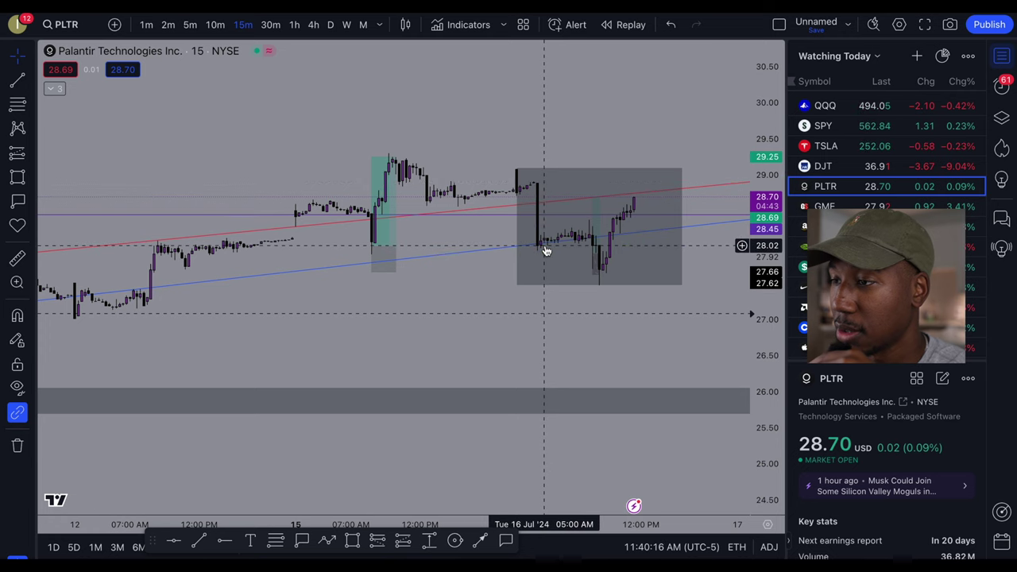
# Step: Select the long-position measurement to inspect its stop, deselect it, then reselect it
pyautogui.click(592, 238)
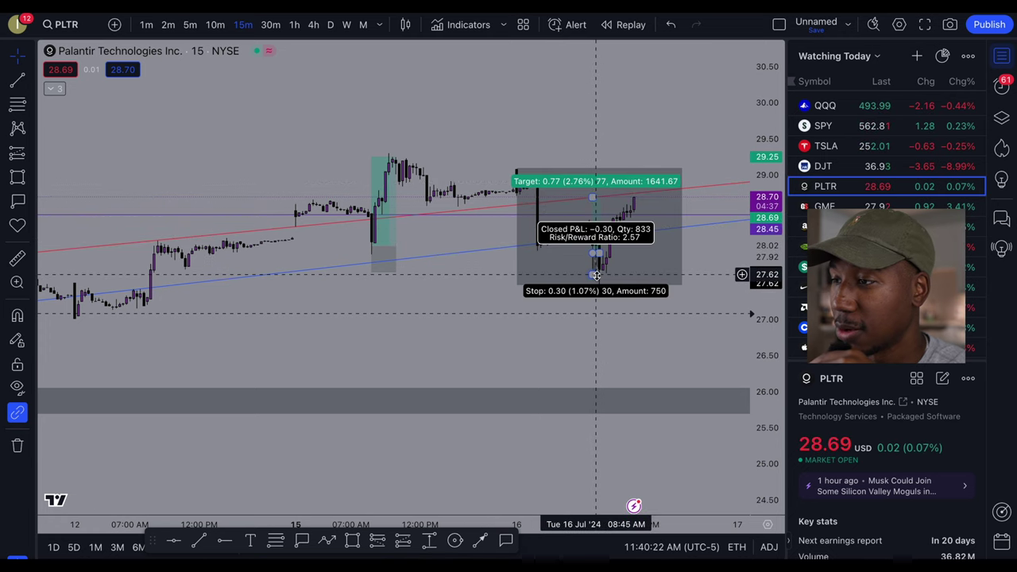
pyautogui.click(608, 272)
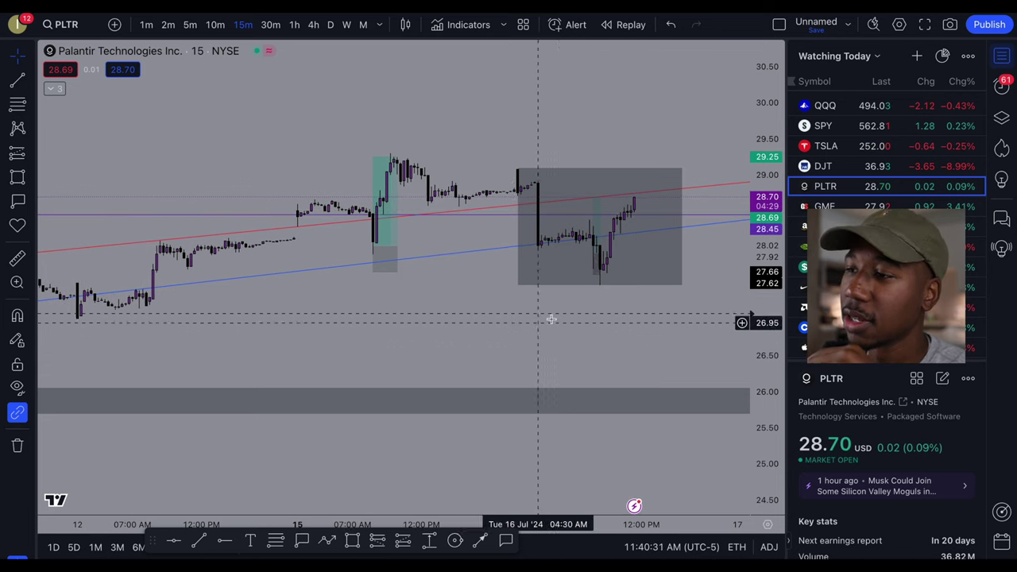
pyautogui.scroll(1, 558, 339)
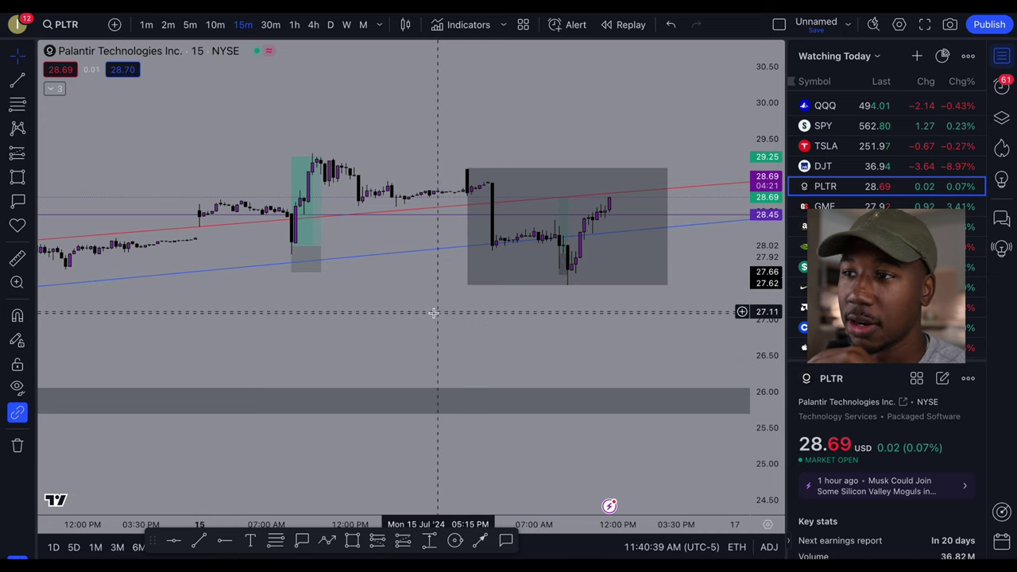
pyautogui.scroll(-1, 455, 270)
pyautogui.click(322, 162)
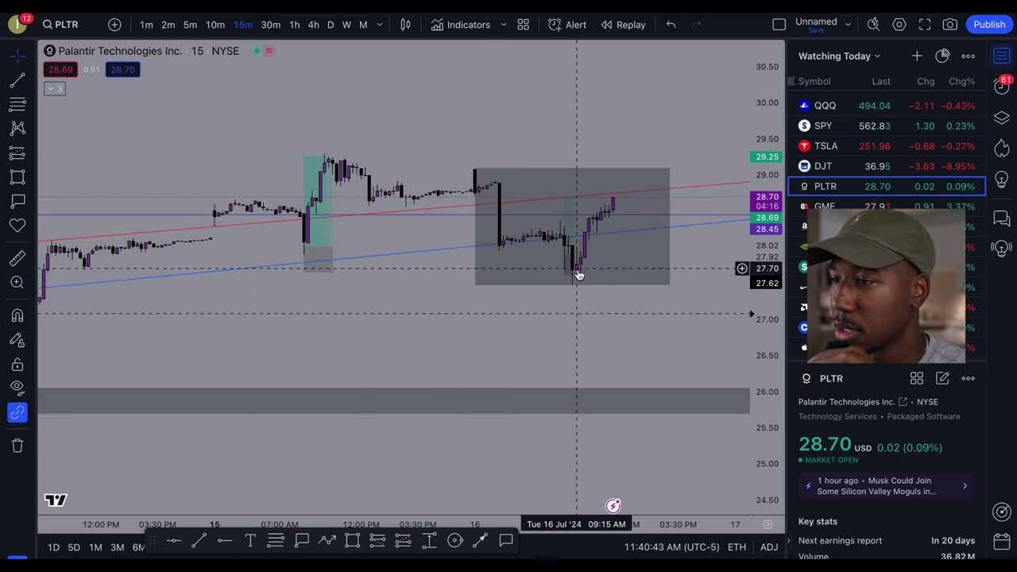
pyautogui.click(572, 275)
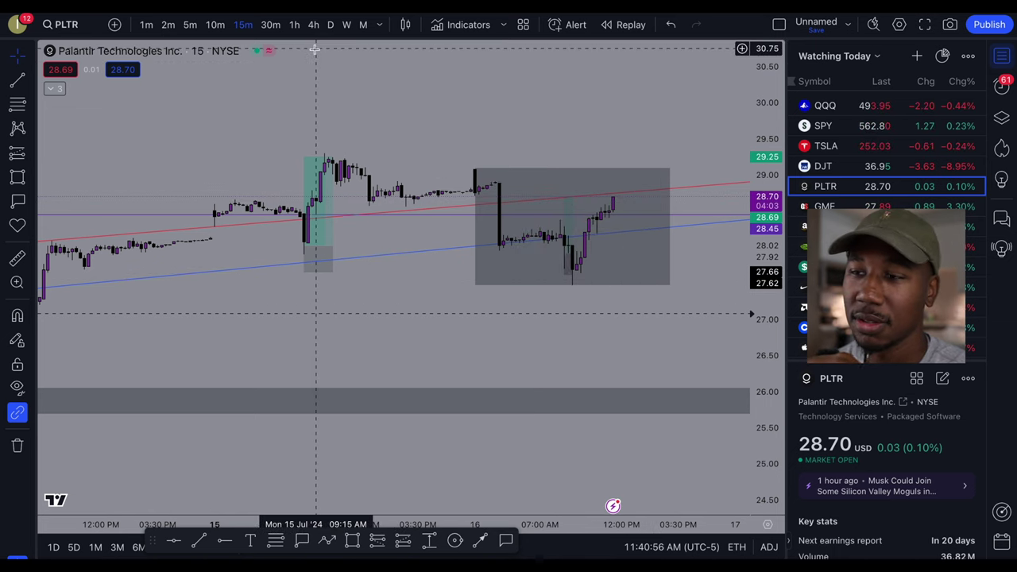
# Step: Switch to 4-hour candles and stretch the price scale so candles look taller
pyautogui.click(313, 25)
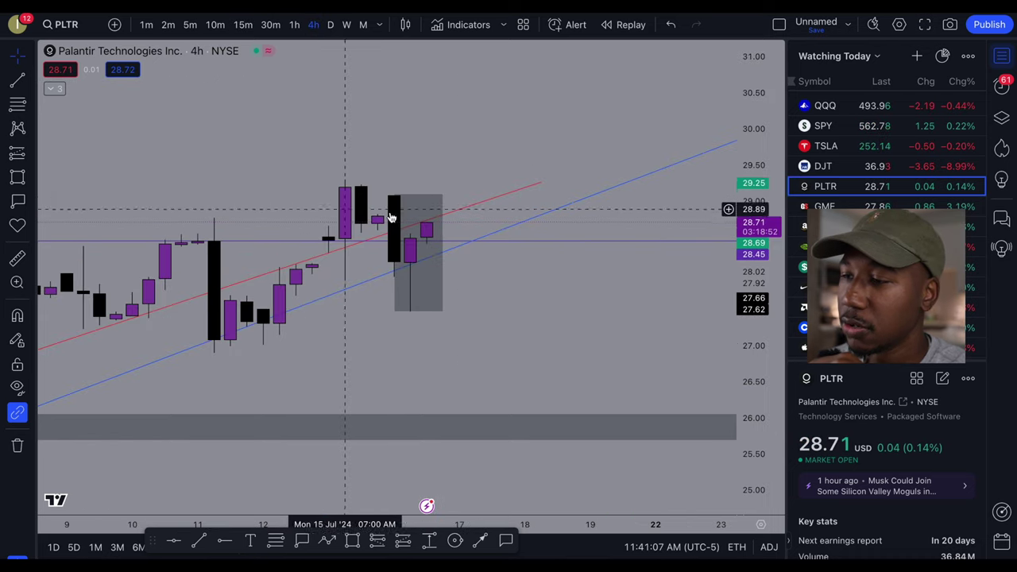
pyautogui.scroll(2, 457, 279)
pyautogui.moveTo(754, 320); pyautogui.dragTo(764, 356)
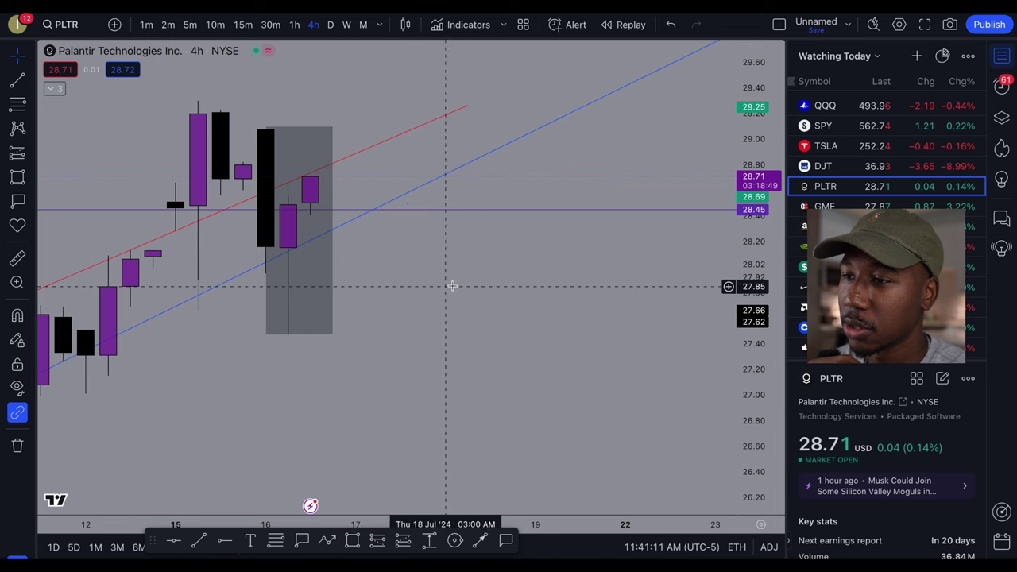
# Step: Delete the red trendline and compress the price scale to fit more range
pyautogui.click(384, 148)
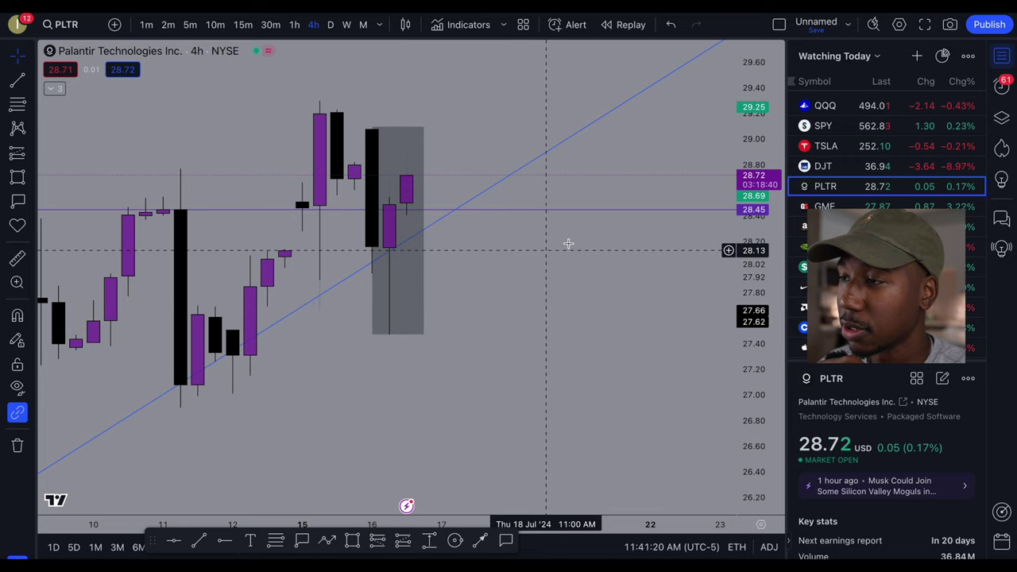
pyautogui.moveTo(750, 322); pyautogui.dragTo(749, 339)
pyautogui.scroll(-5, 545, 368)
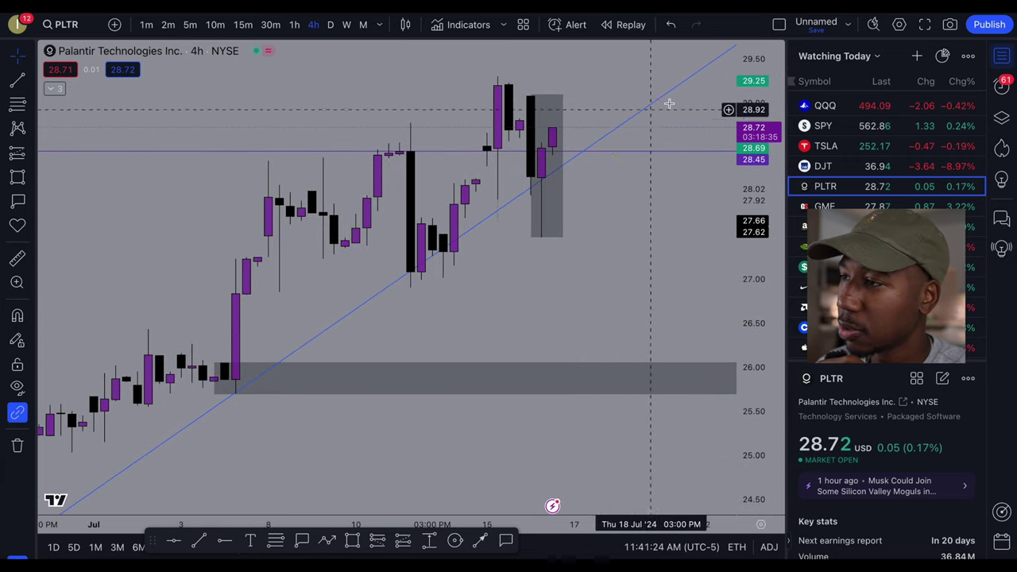
pyautogui.moveTo(745, 237); pyautogui.dragTo(734, 254)
pyautogui.scroll(-1, 291, 356)
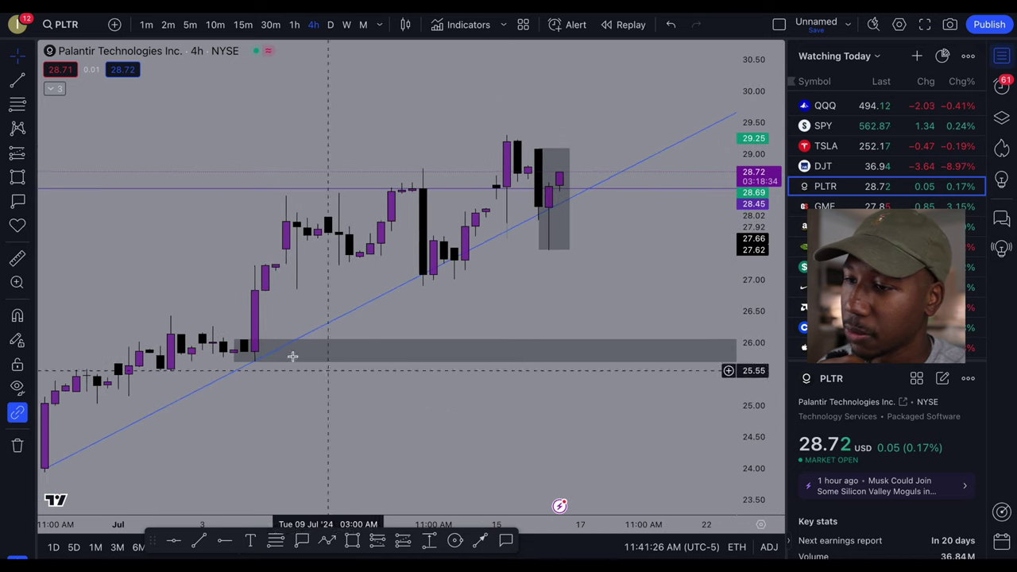
# Step: Pan back to earlier July candles and switch to 5-minute candles
pyautogui.moveTo(185, 419); pyautogui.dragTo(330, 421)
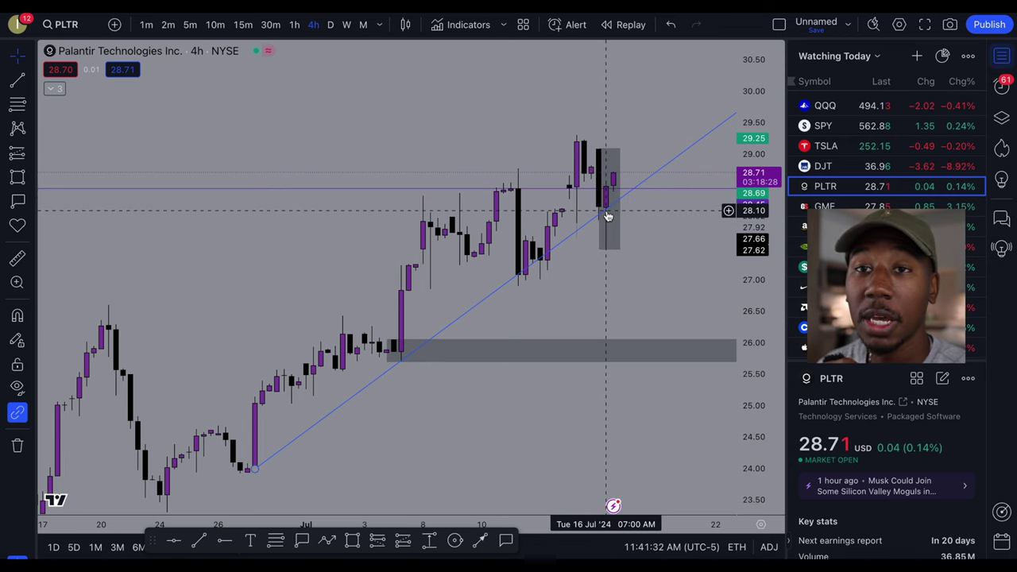
pyautogui.scroll(3, 629, 226)
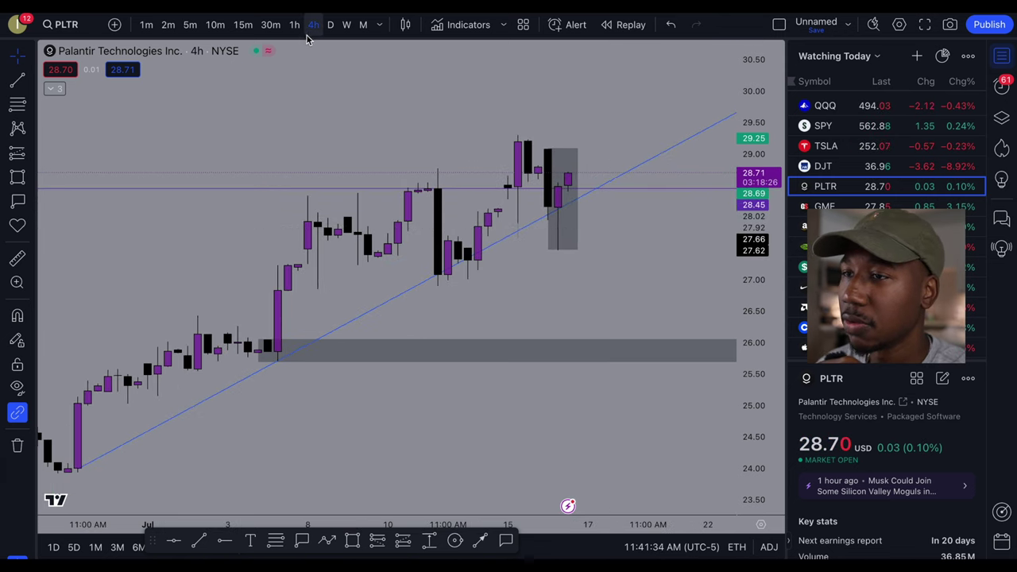
pyautogui.click(191, 24)
# Step: Centre the 5-minute chart on the July 16 dip in the grey box, then return to 4h
pyautogui.scroll(5, 475, 305)
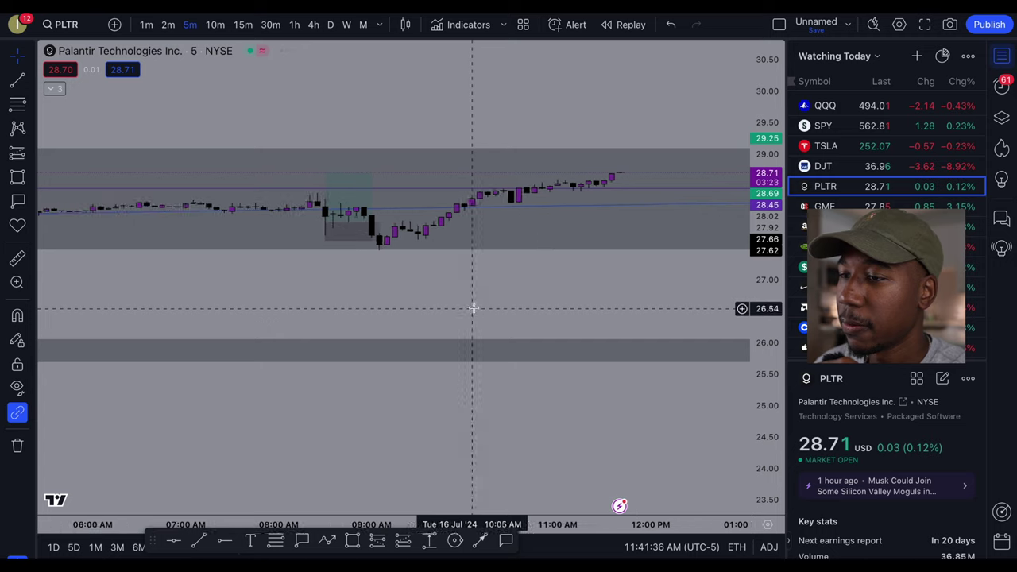
pyautogui.moveTo(591, 294); pyautogui.dragTo(383, 351)
pyautogui.moveTo(780, 378); pyautogui.dragTo(780, 342)
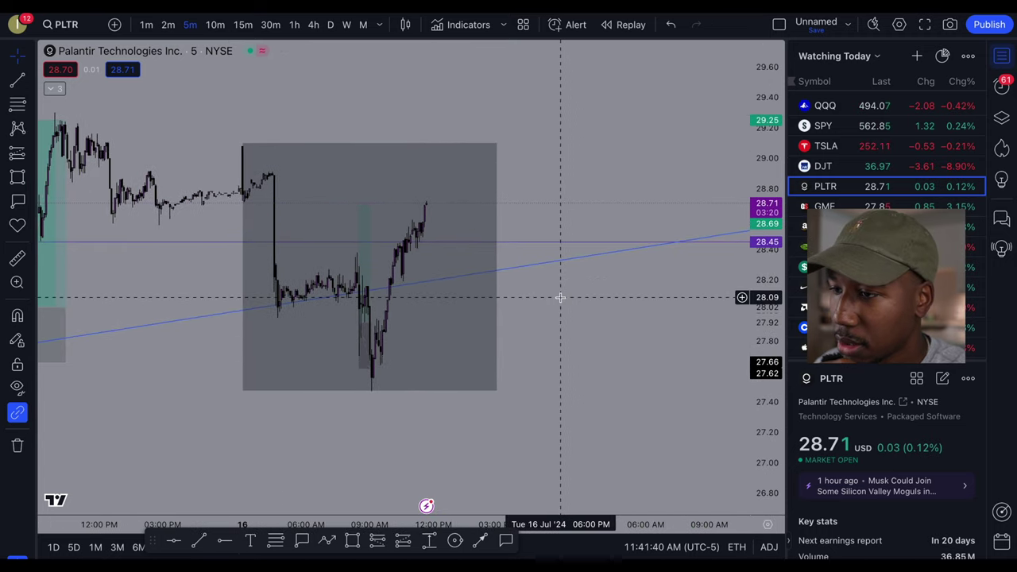
pyautogui.hscroll(3, 559, 297)
pyautogui.hscroll(-1, 450, 381)
pyautogui.scroll(4, 530, 391)
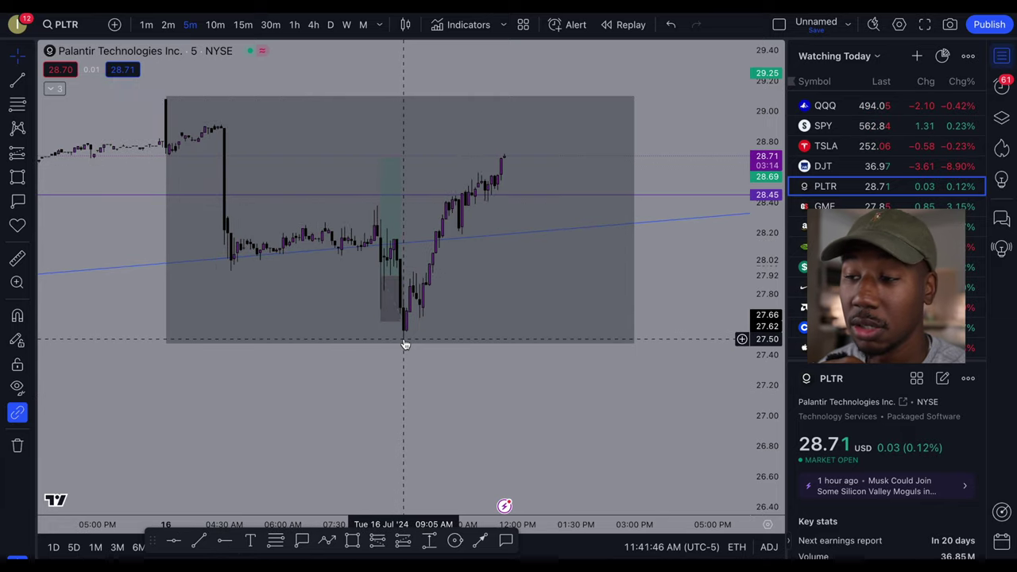
pyautogui.scroll(2, 404, 344)
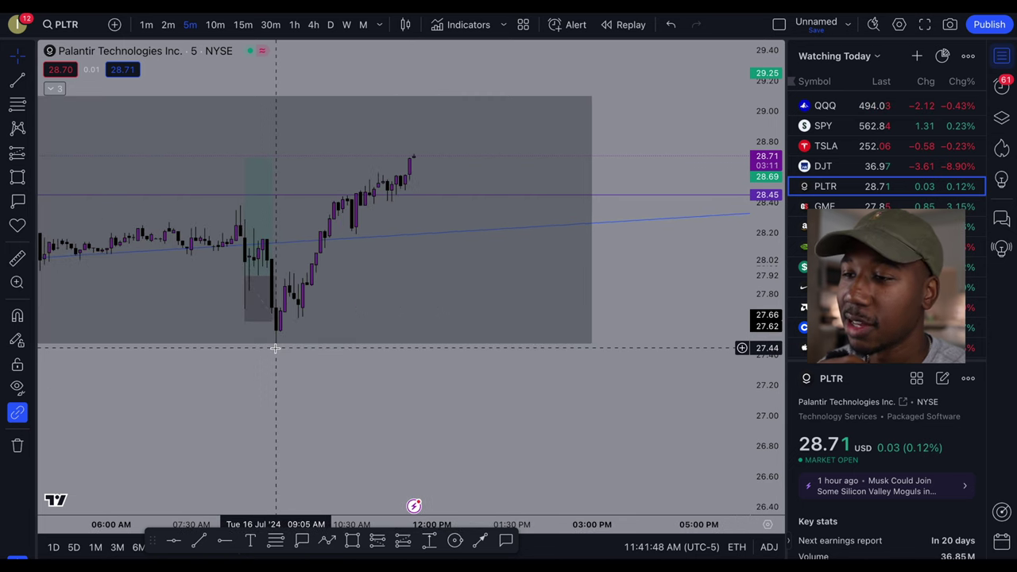
pyautogui.moveTo(363, 386); pyautogui.dragTo(438, 395)
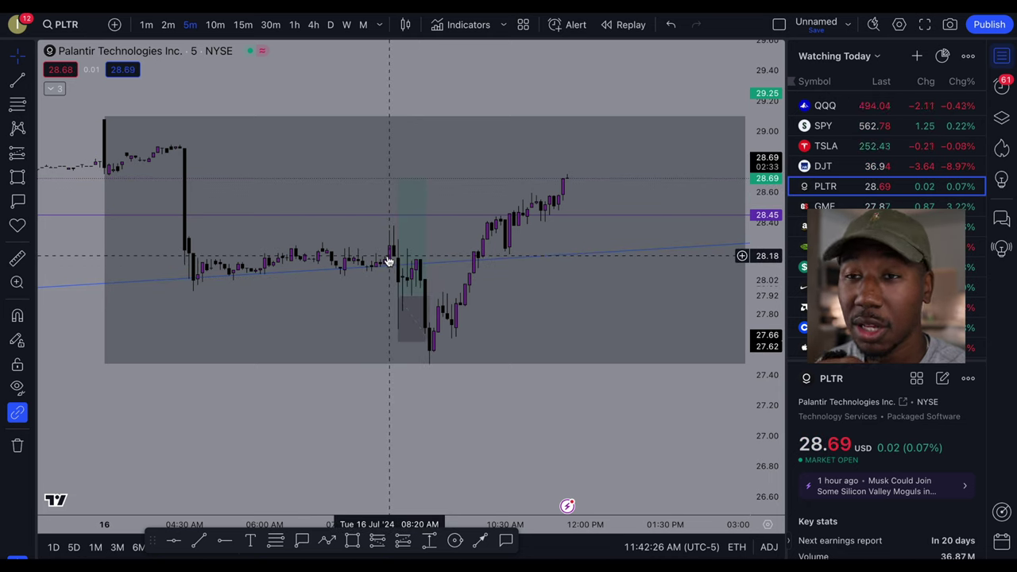
pyautogui.click(313, 24)
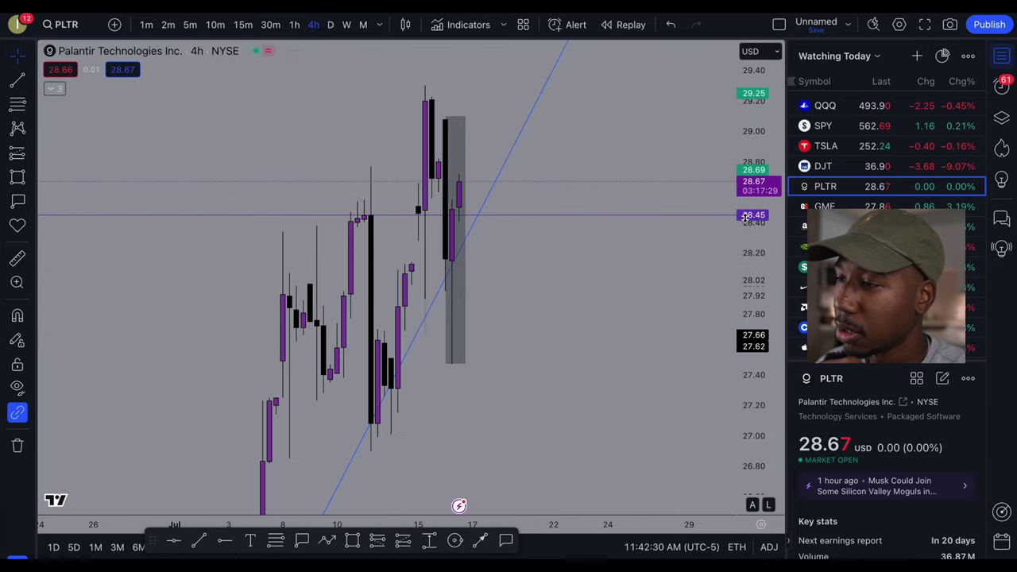
# Step: Circle the long-wicked July 16 candle inside the grey box
pyautogui.scroll(2, 591, 297)
pyautogui.scroll(3, 444, 368)
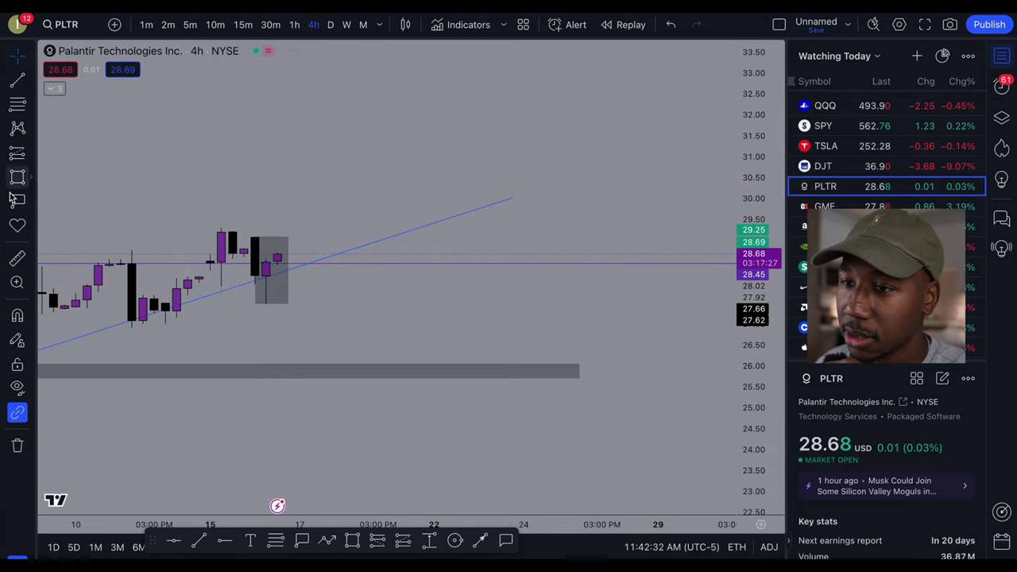
pyautogui.click(265, 284)
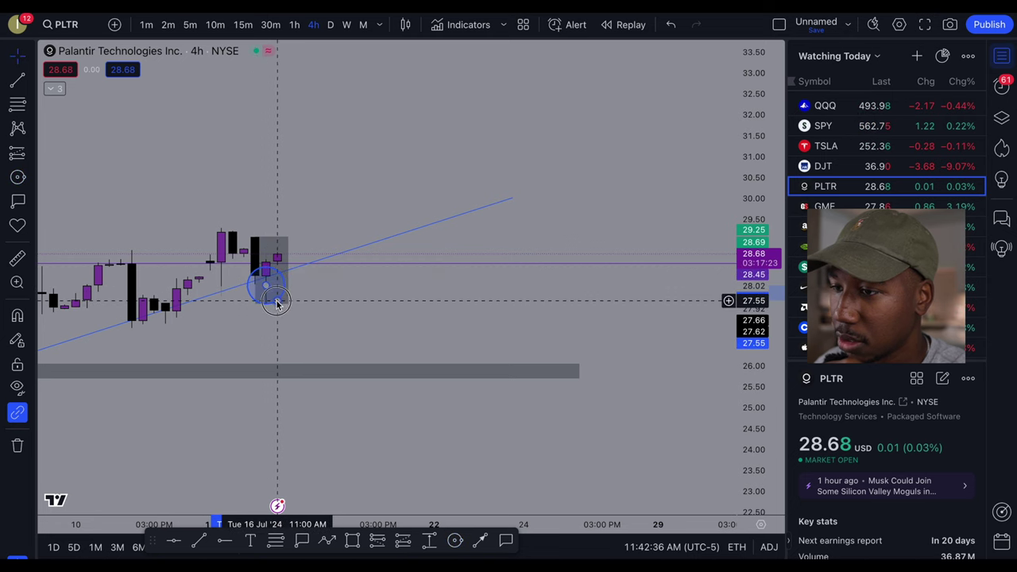
pyautogui.click(276, 303)
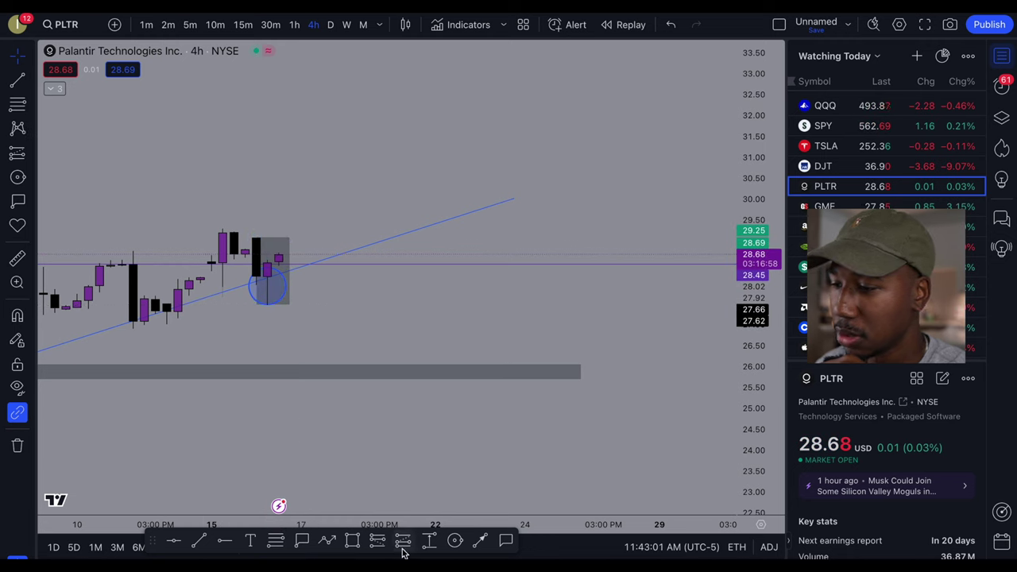
# Step: Measure the price range from 28.02 up to 29.21, reading 1.19 (4.25%)
pyautogui.click(429, 543)
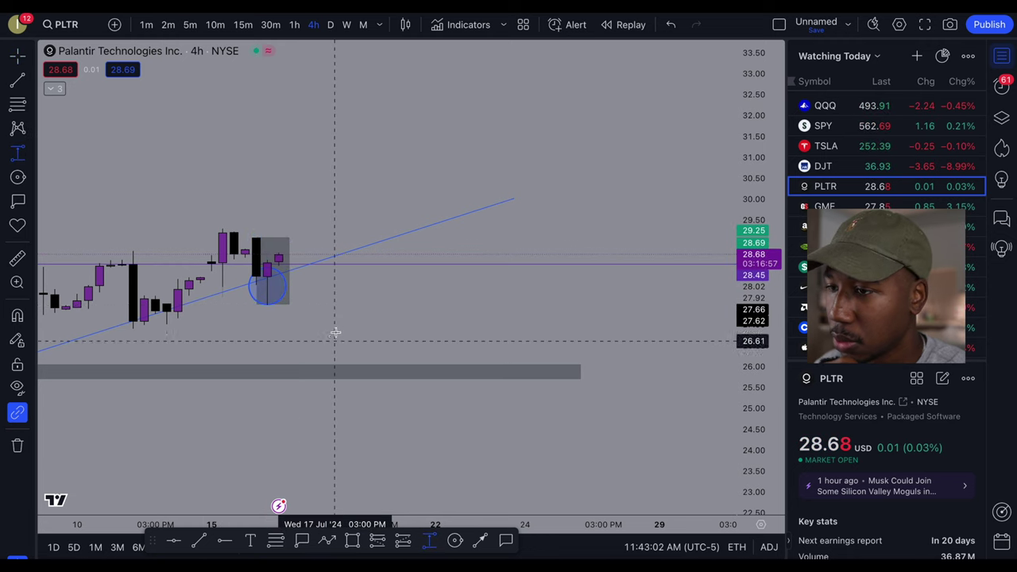
pyautogui.click(297, 283)
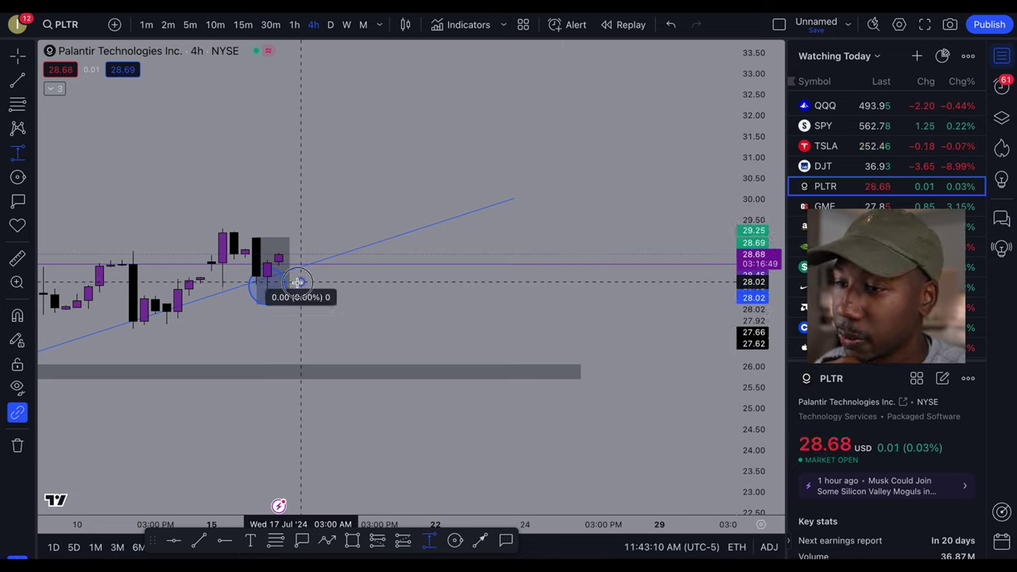
pyautogui.click(312, 232)
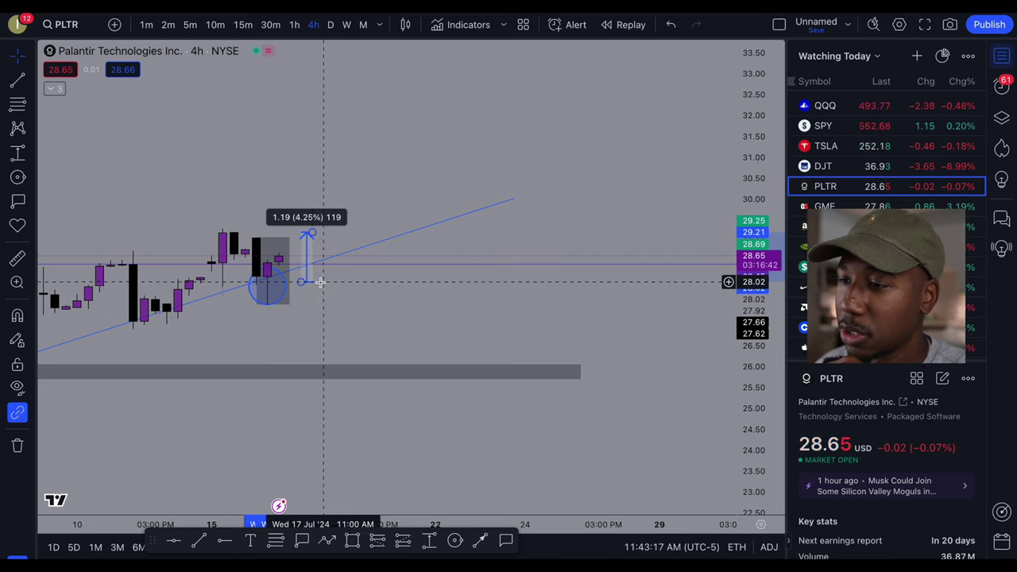